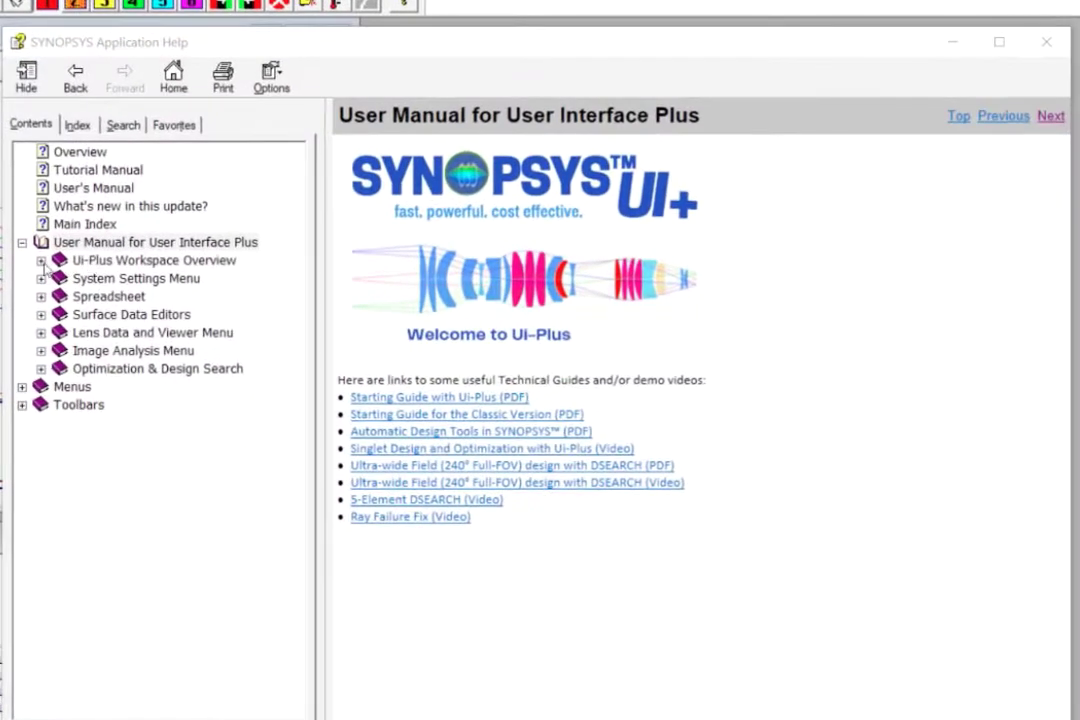
Open the Top Menu Bar help page and scroll to its Workspace and View menu sections.
click(42, 261)
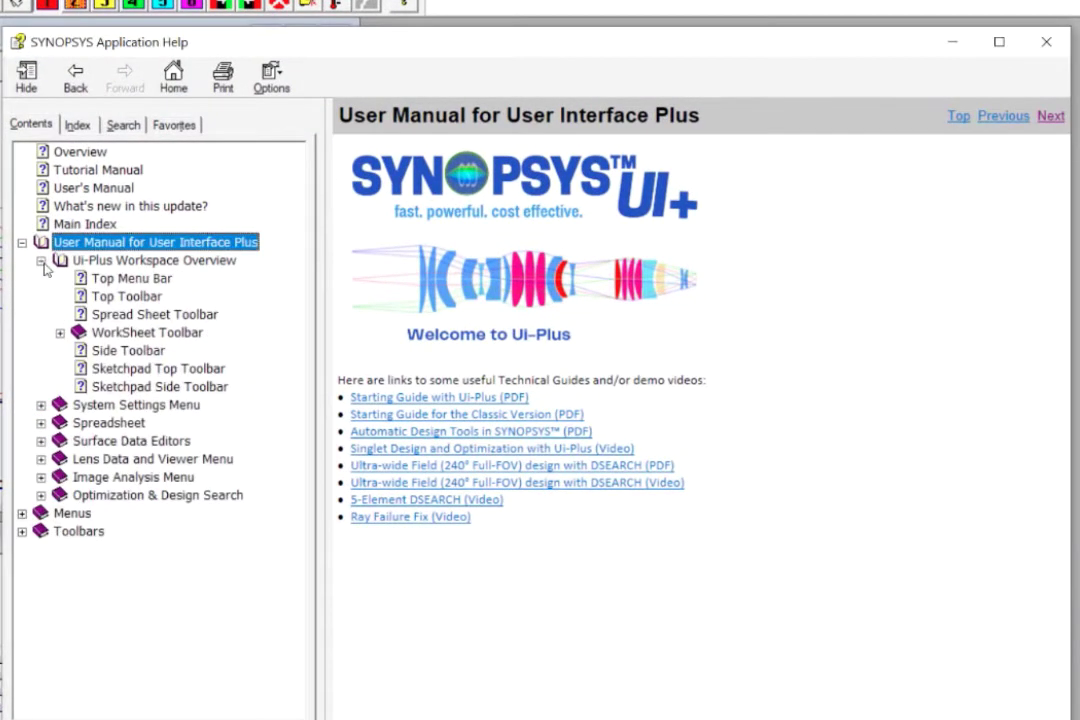
click(158, 282)
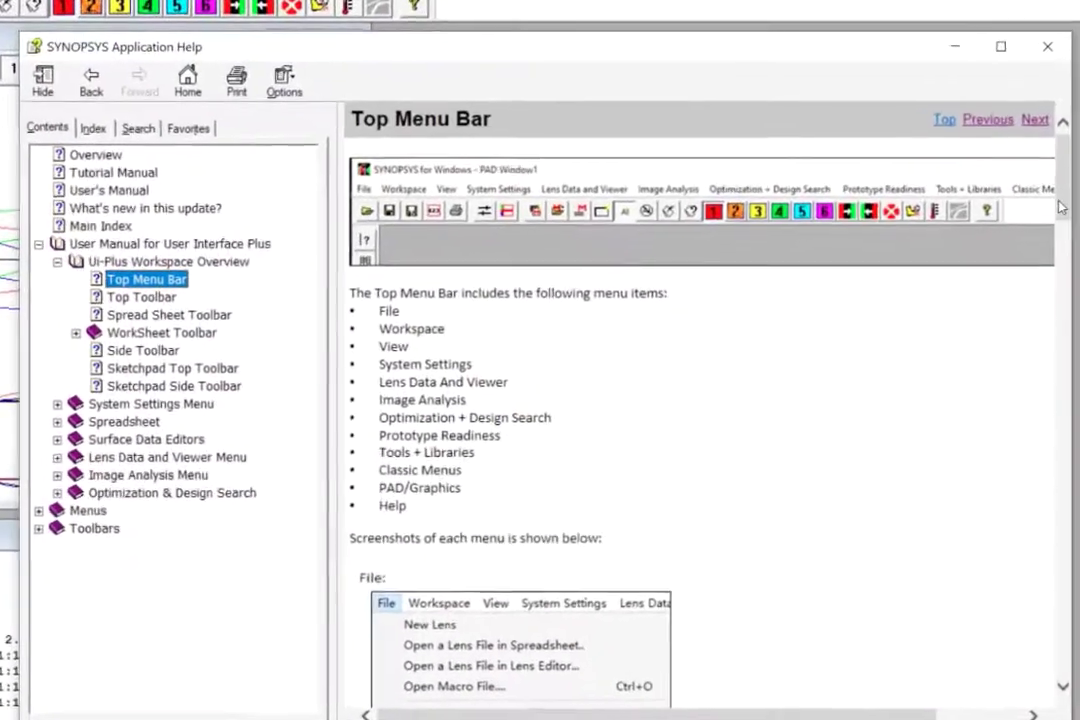
drag(1062, 165, 1060, 337)
scroll(933, 422, down, 1)
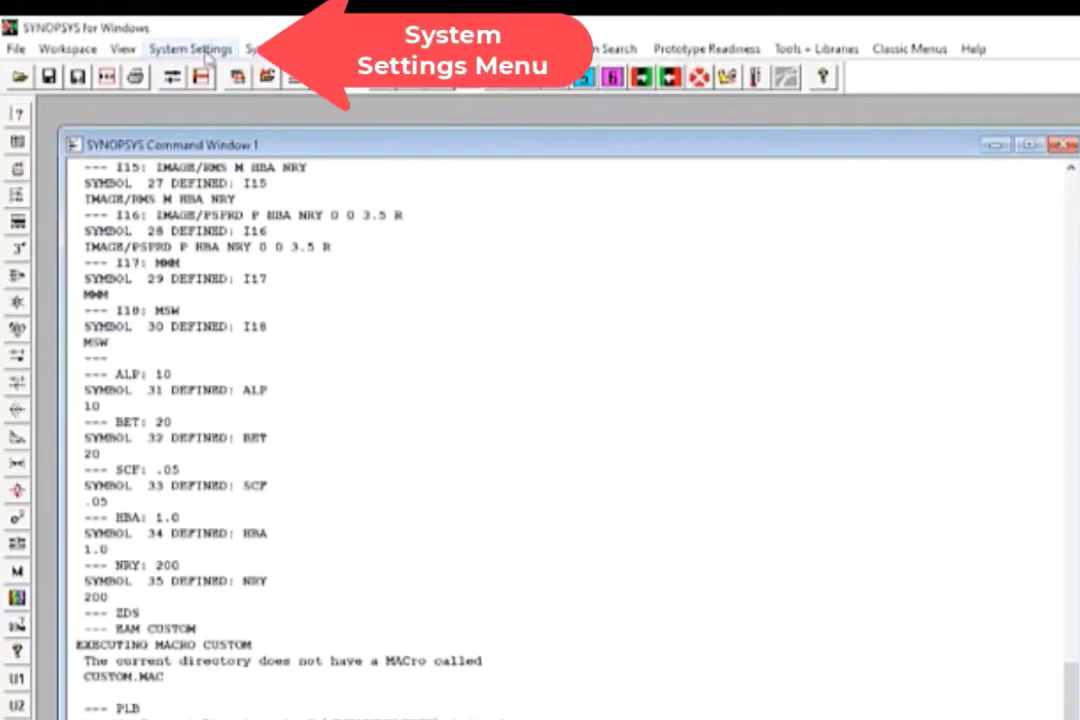
Open System Wavelengths, listing 0.656270, 0.587560 and 0.486130, each weighted 1.0.
click(205, 49)
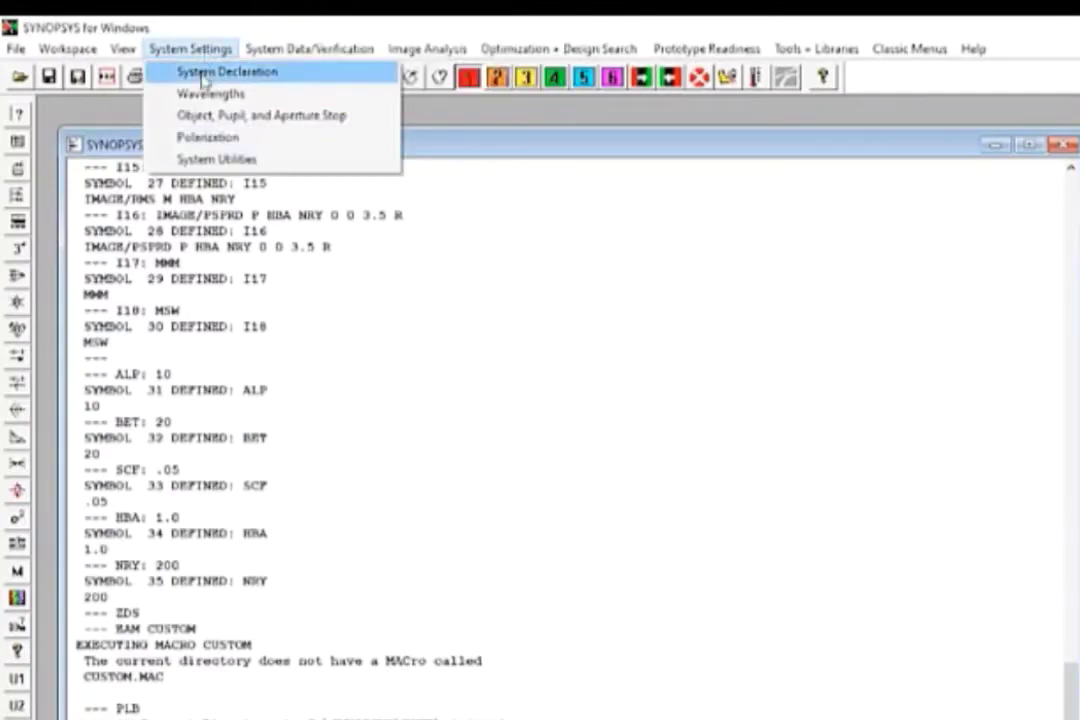
click(203, 72)
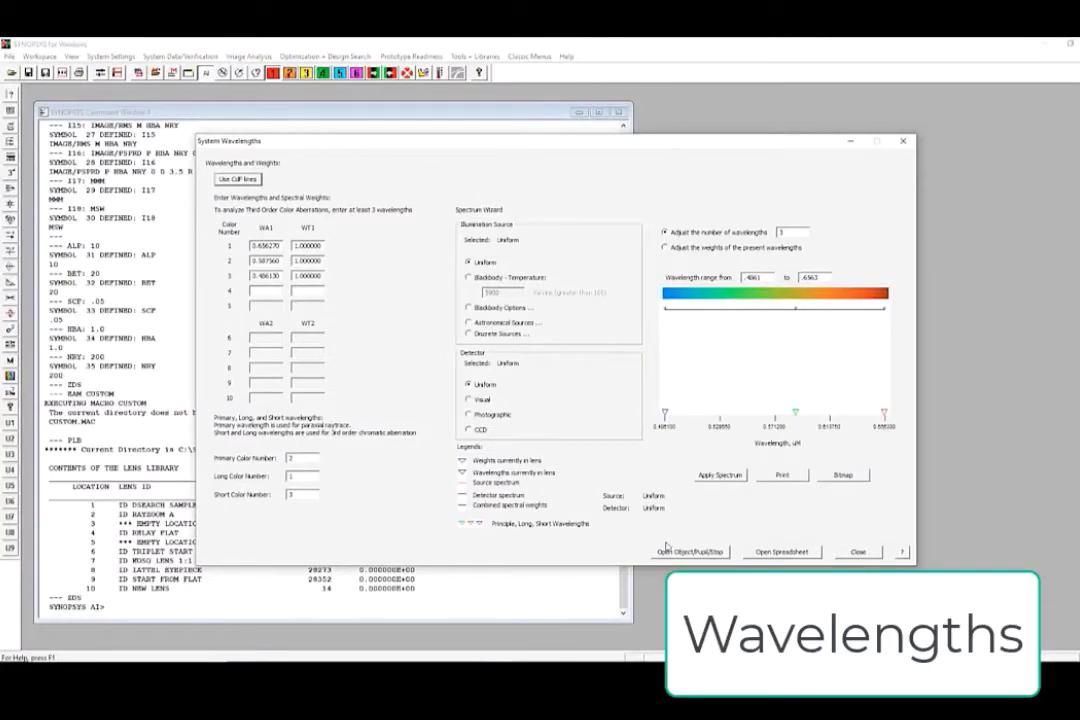
Apply the Sirius source and dim-light Visual detector spectrum, moving the middle wavelength to 0.5713.
click(468, 400)
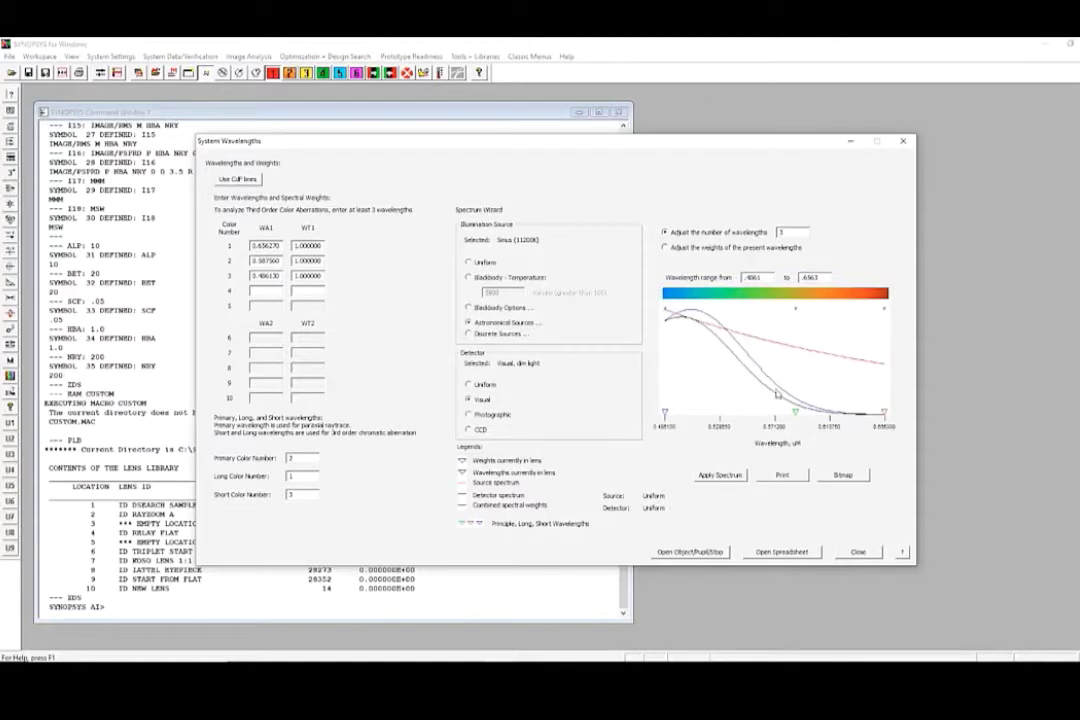
click(722, 476)
click(692, 551)
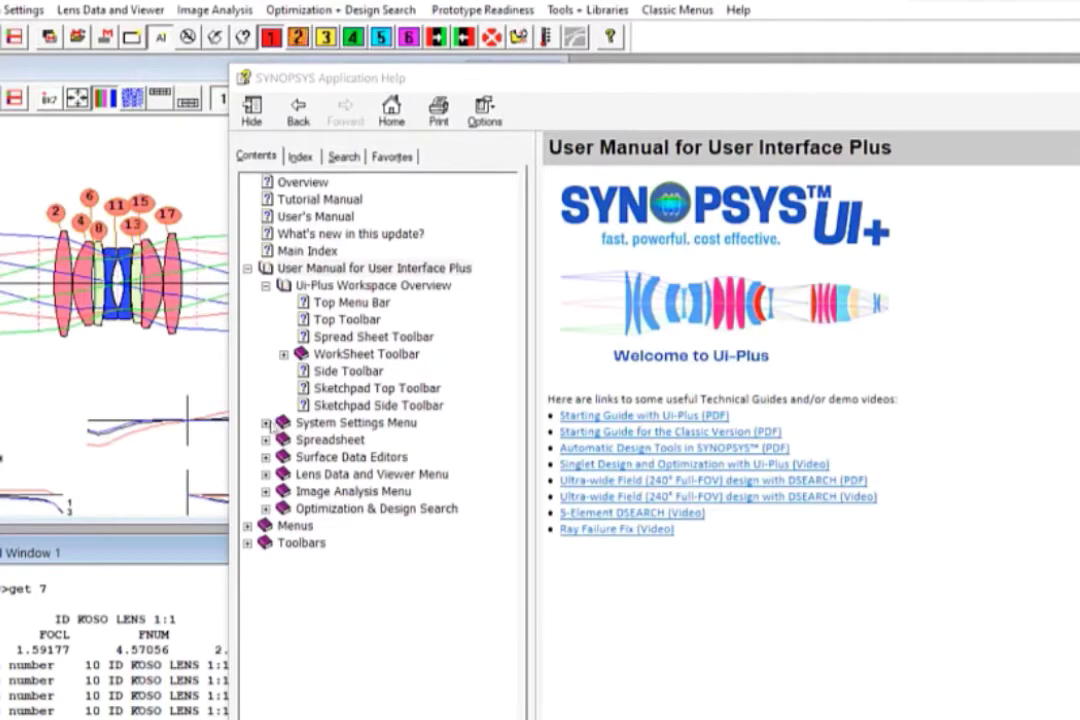
Expand the System Settings Menu help topics and bring up the Optimization + Design Search menu.
click(264, 424)
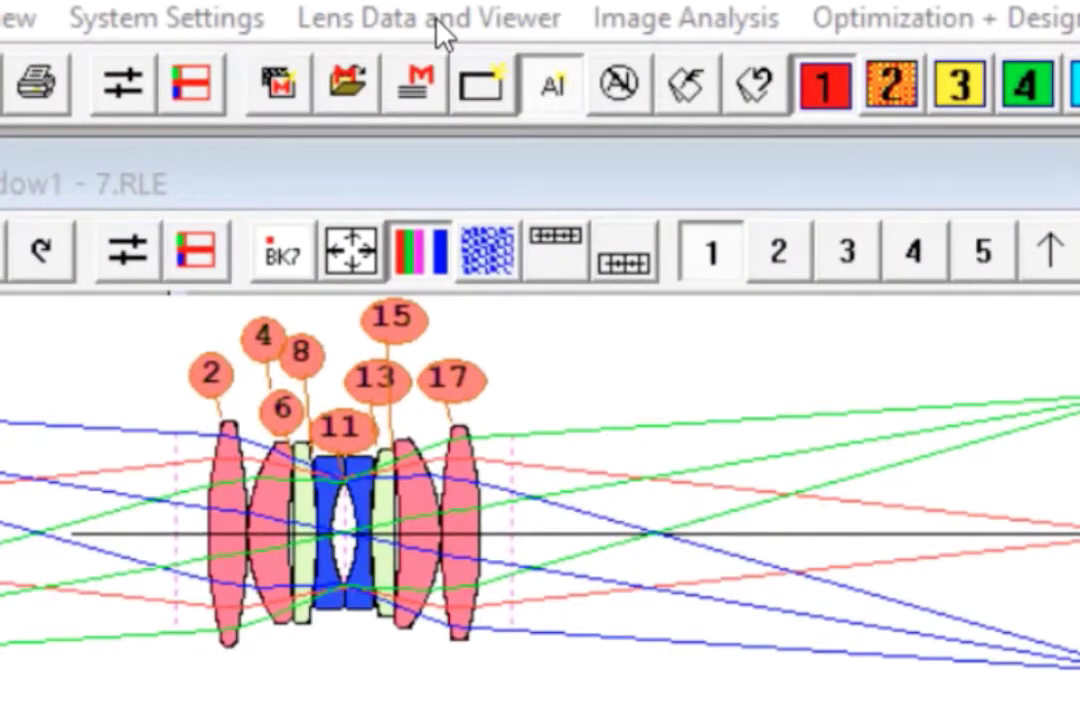
click(441, 30)
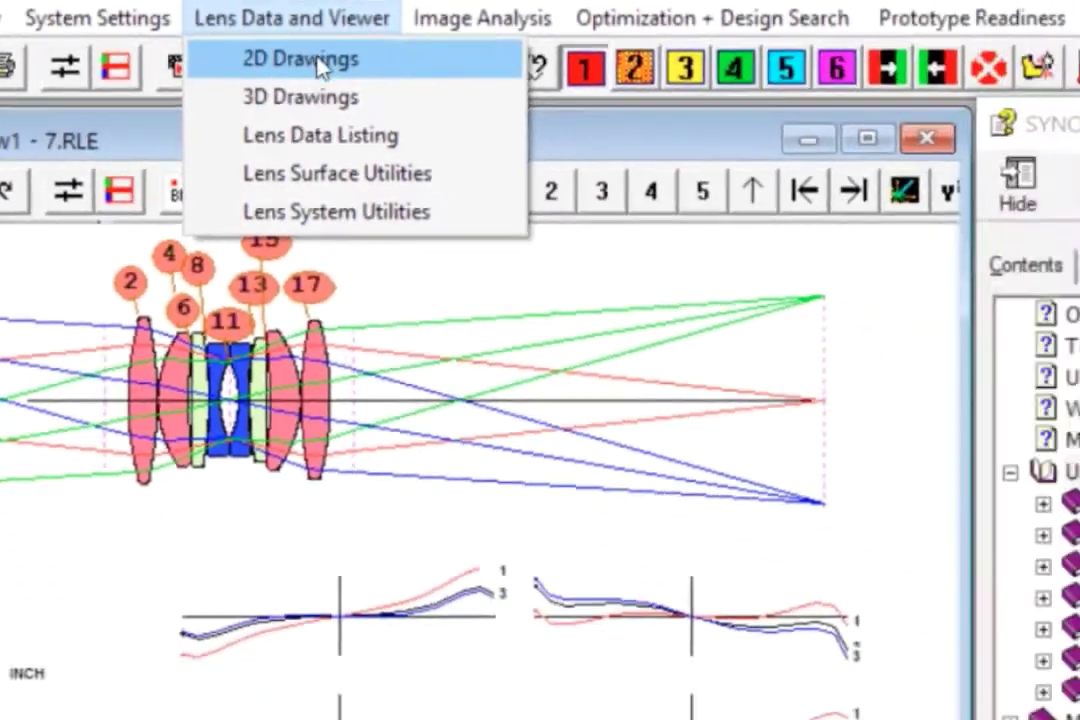
mouse_move(686, 18)
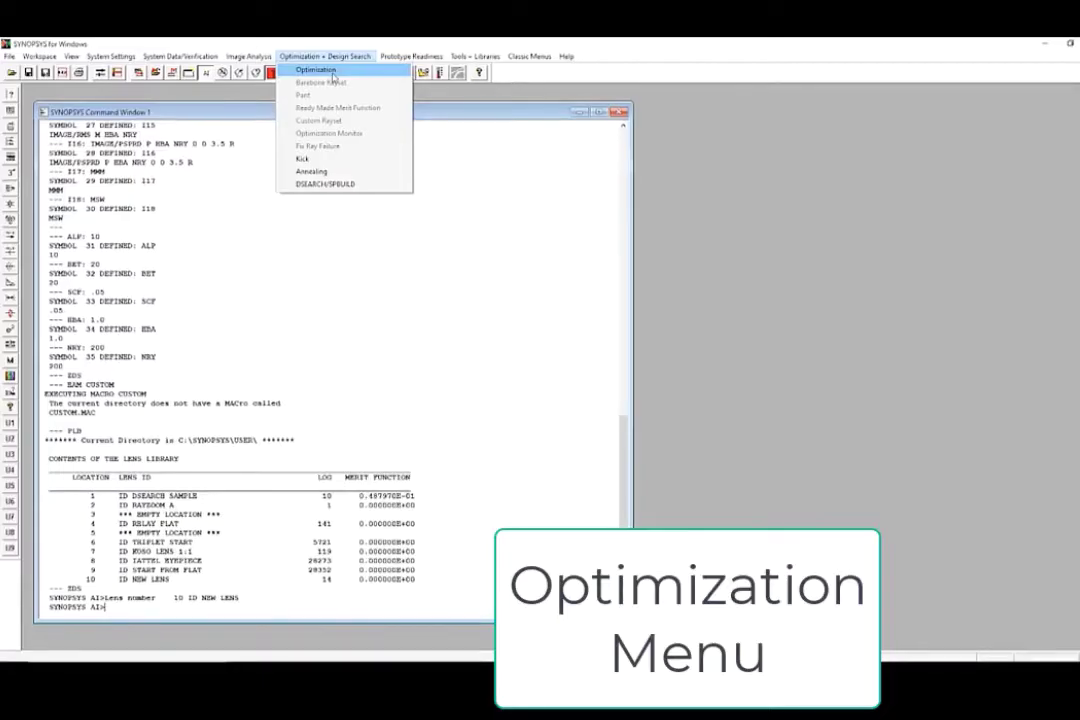
In the Optimization setup, review the Option 2 and Option 3 variable pages and Step 2 merit function page.
click(325, 56)
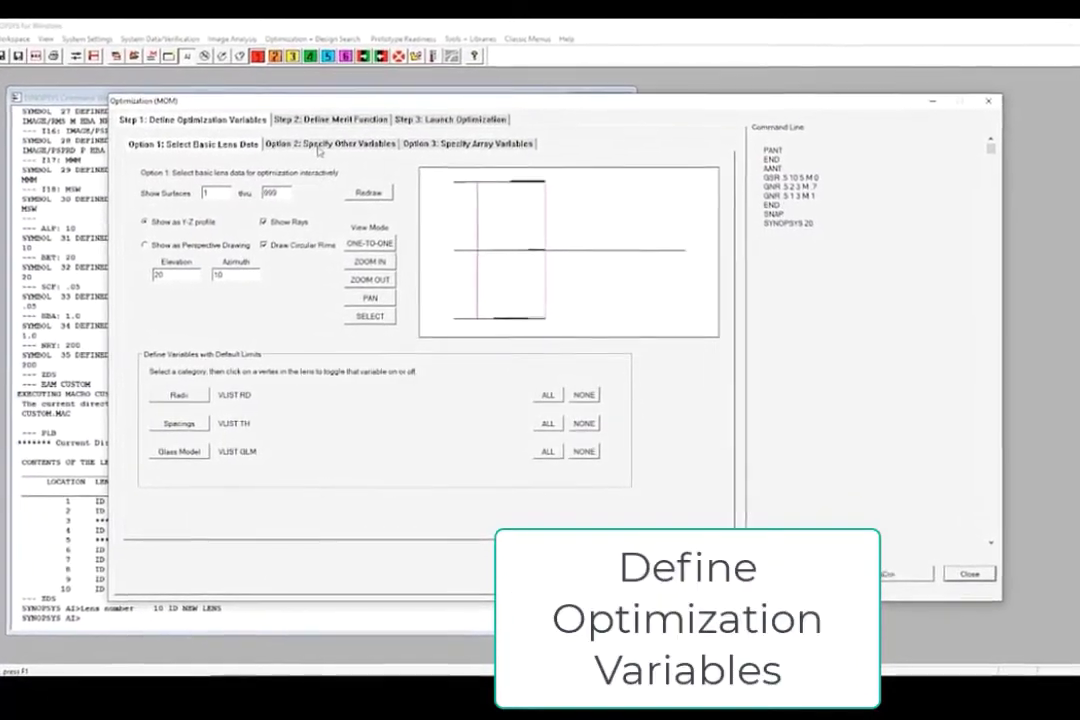
click(327, 153)
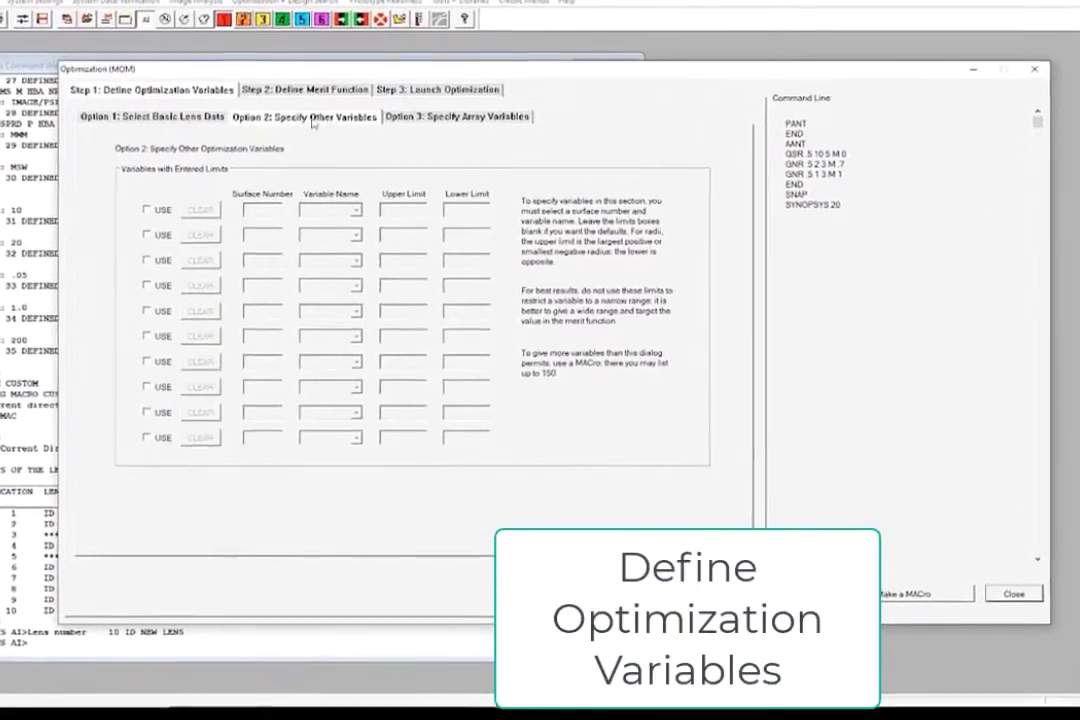
click(415, 108)
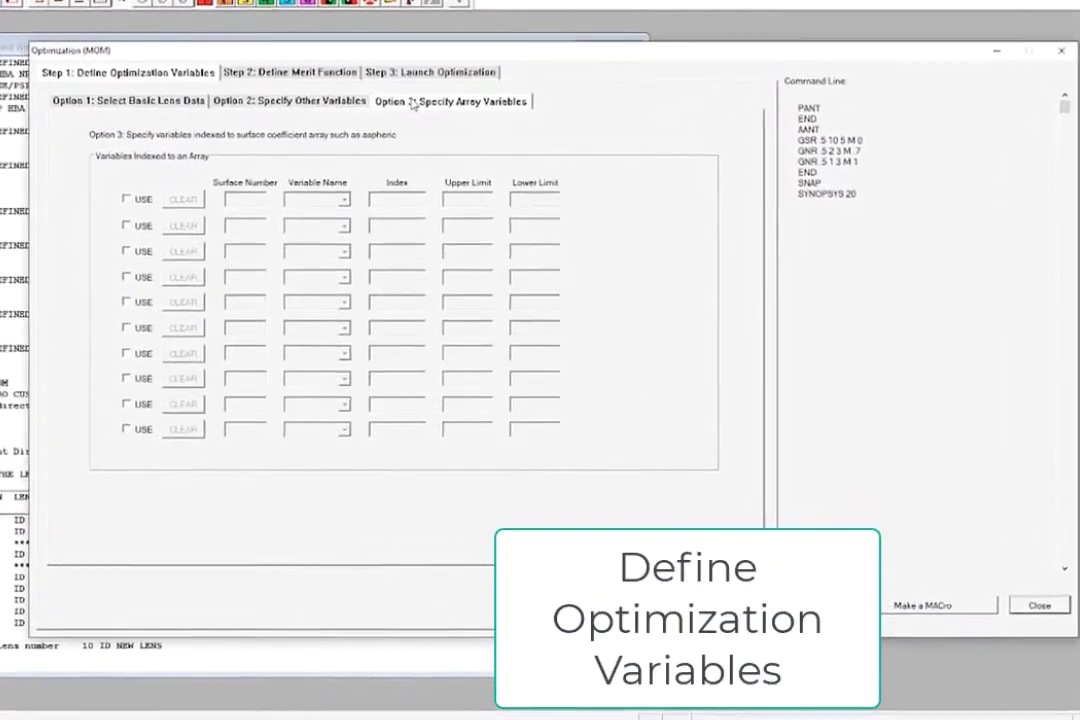
click(300, 71)
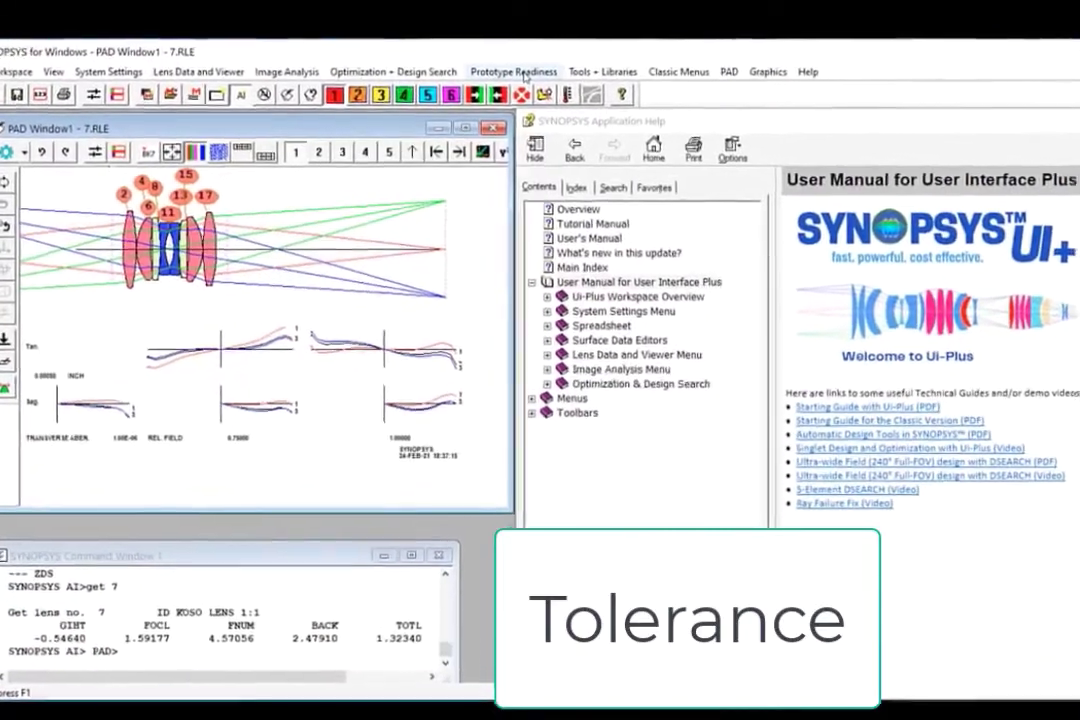
List the Prototype Readiness tools, then read the Top Toolbar and Side Toolbar help pages.
click(520, 73)
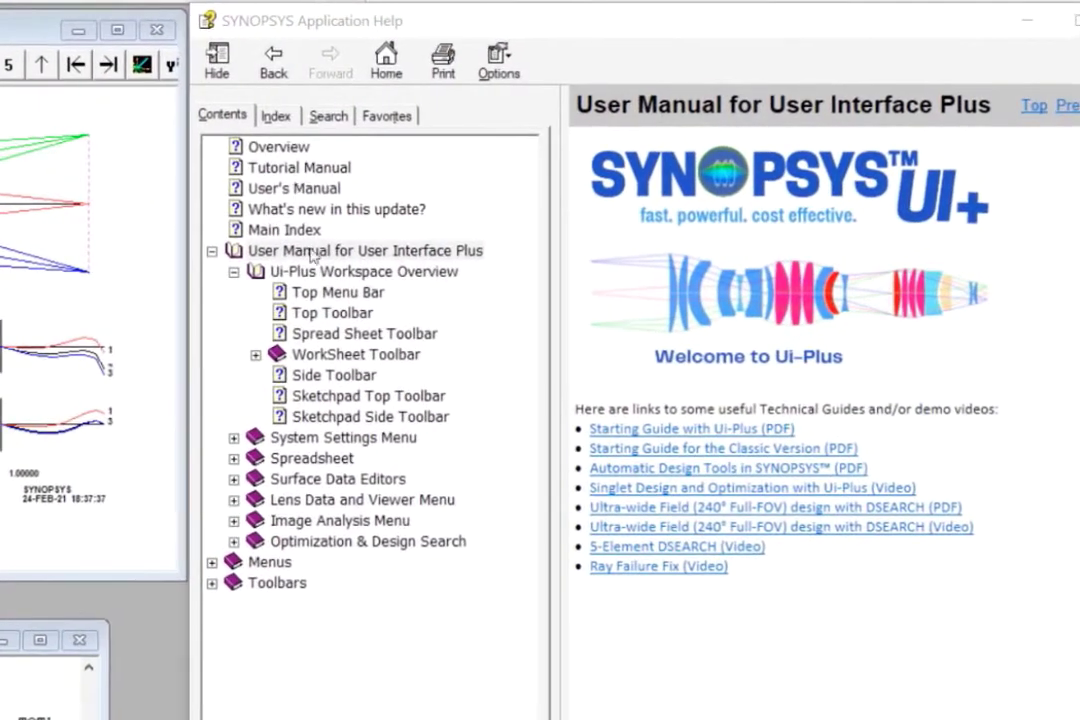
click(332, 314)
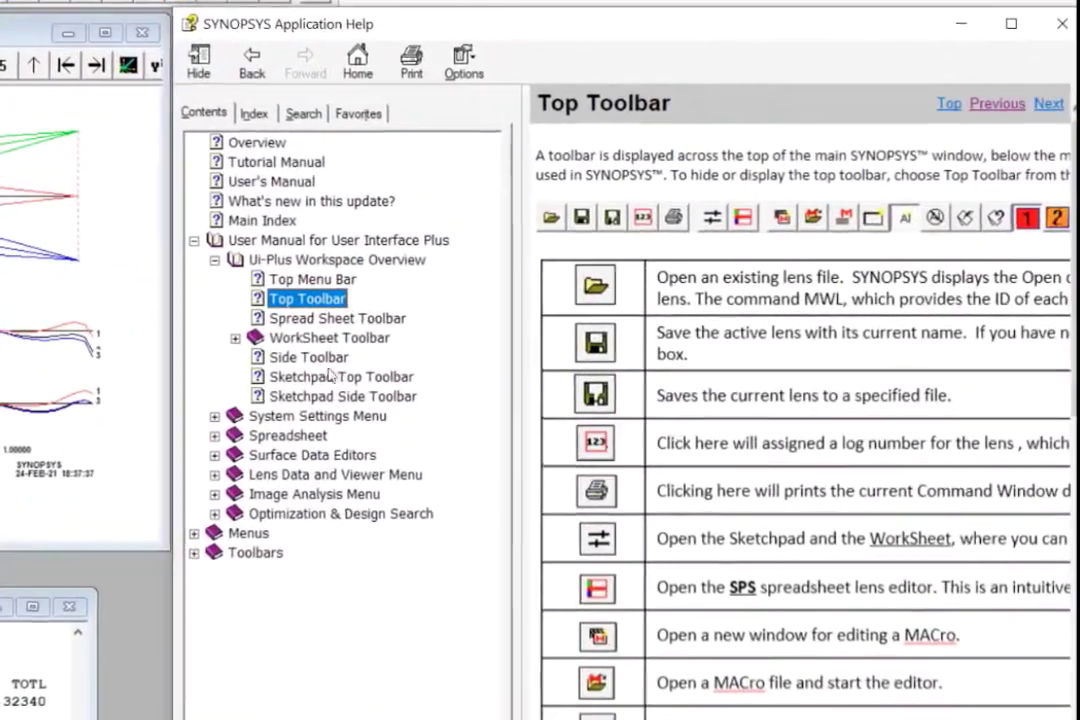
click(607, 354)
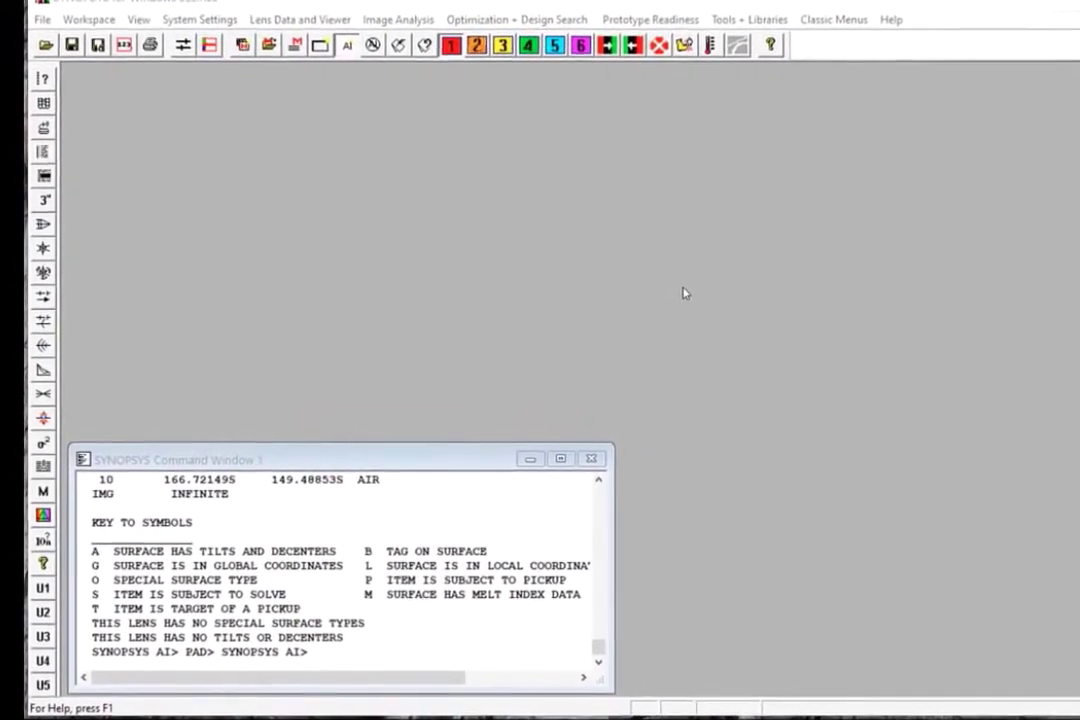
Load the lens file 5EL.RLE.
click(45, 44)
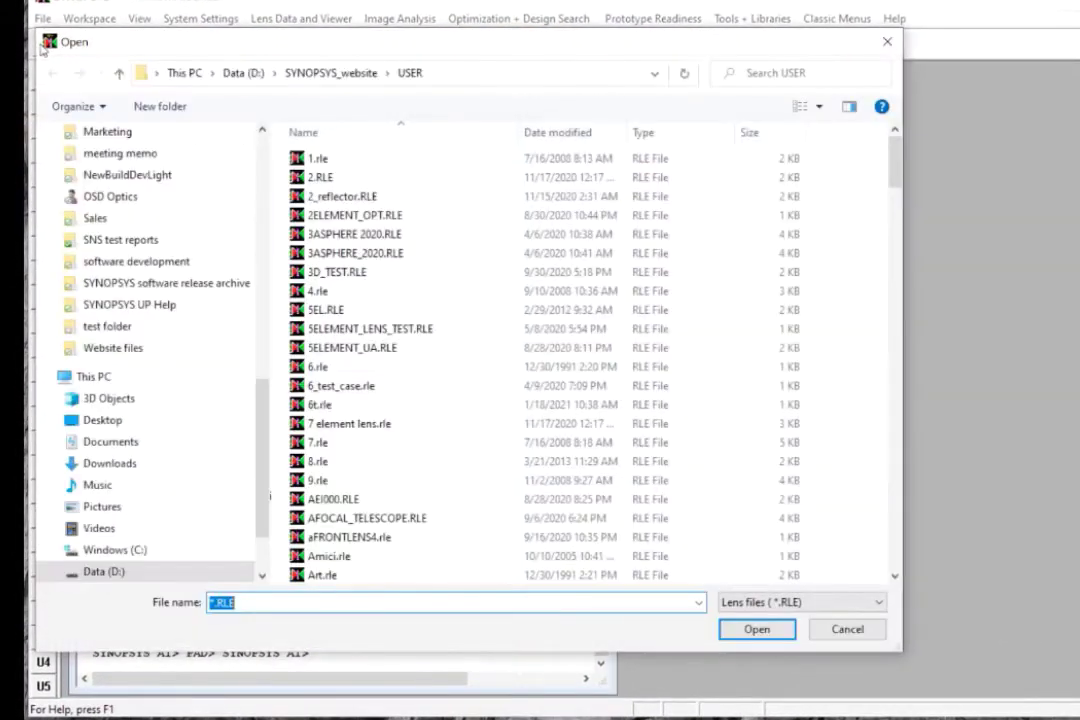
click(325, 309)
click(777, 632)
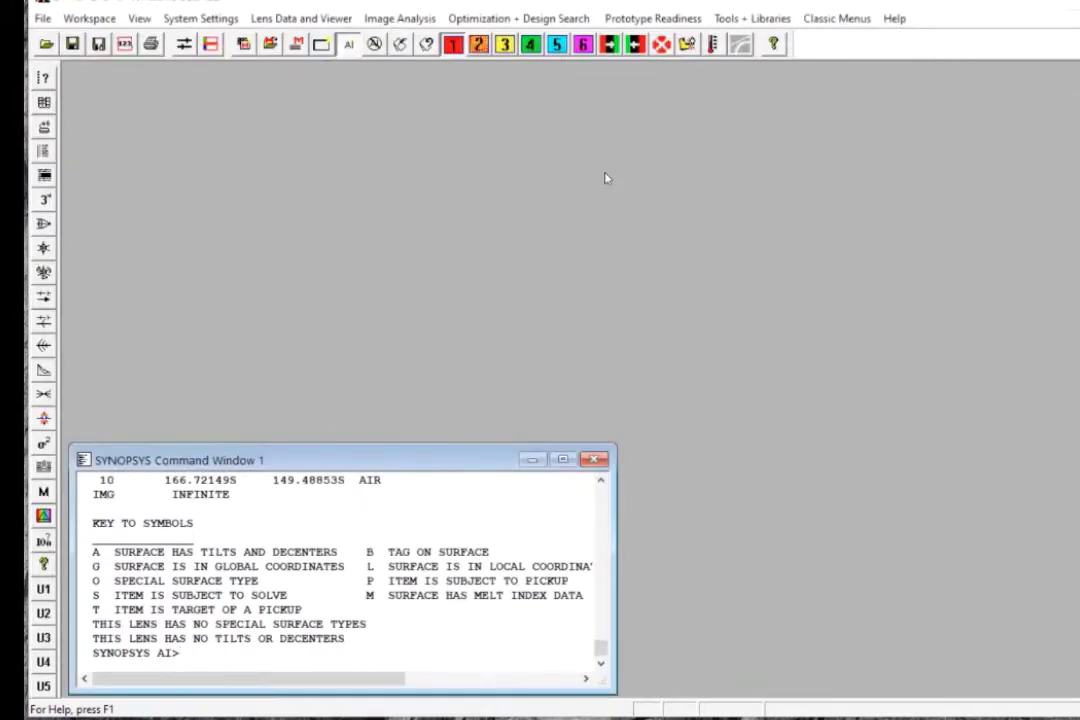
Show 5EL.RLE in the SketchPad, read the Sketchpad Top and Side Toolbar help, and bring PAD forward.
click(402, 46)
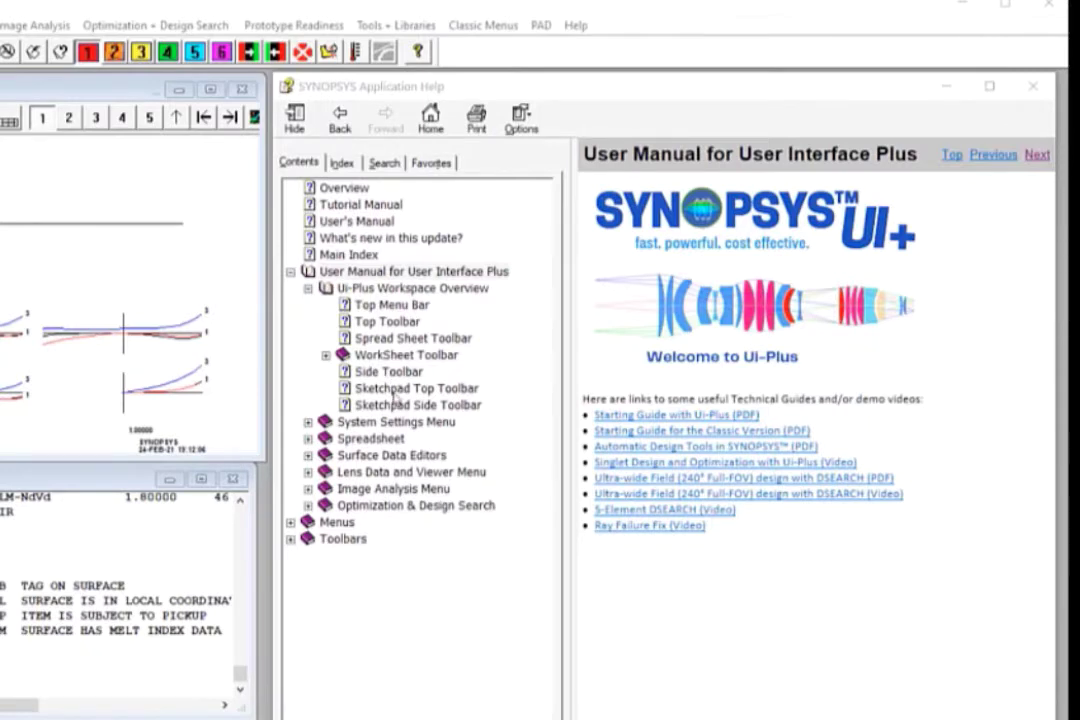
click(395, 390)
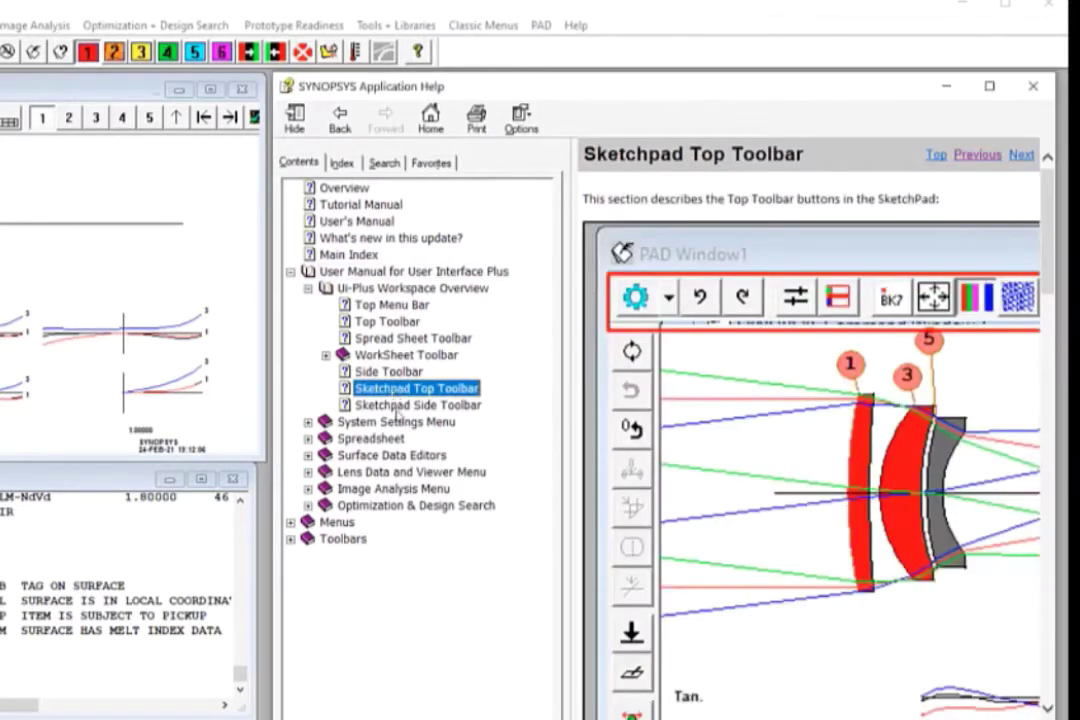
click(398, 406)
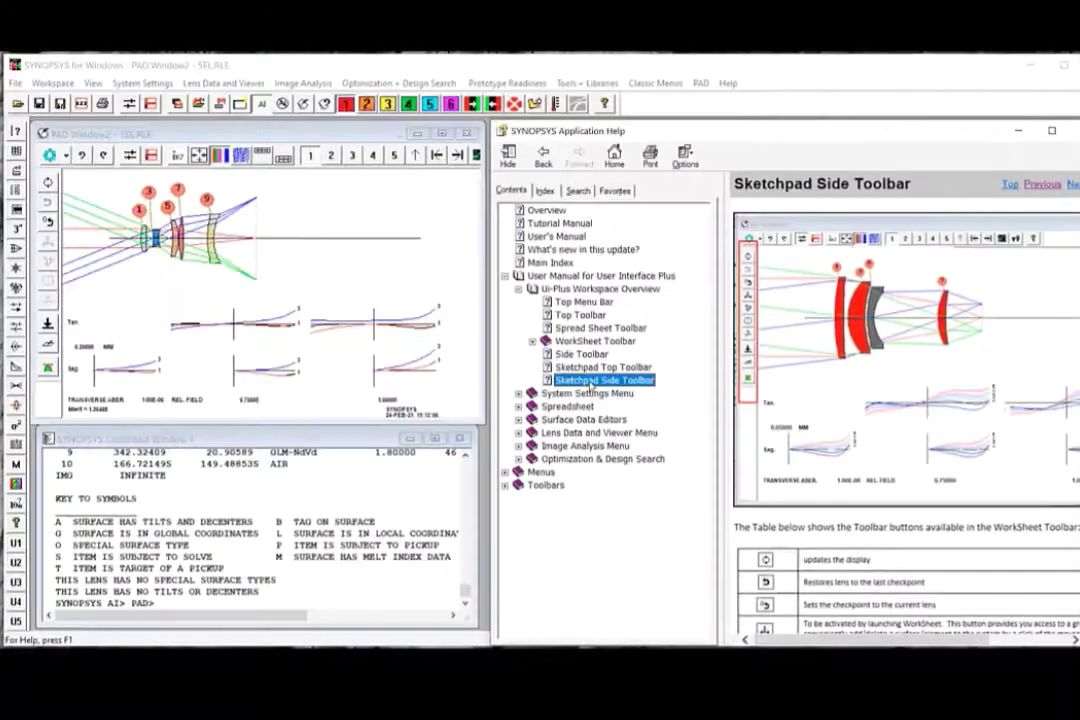
click(0, 138)
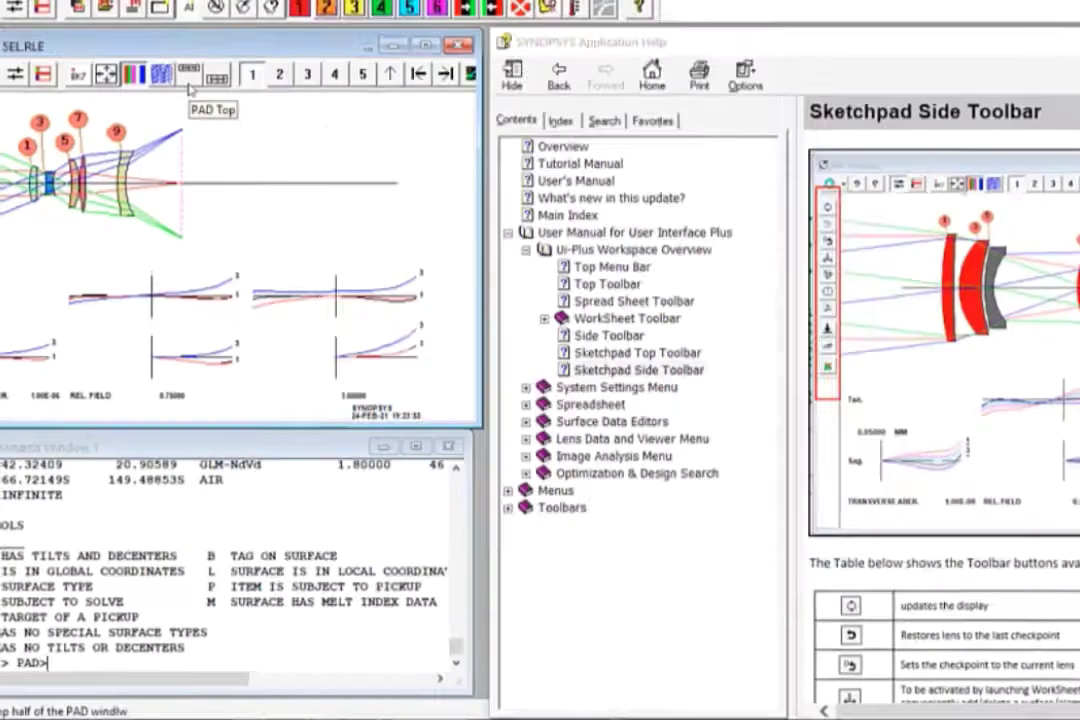
Set the PAD top display to Perspective Drawing and tilt the lens by changing the elevation angle.
click(399, 163)
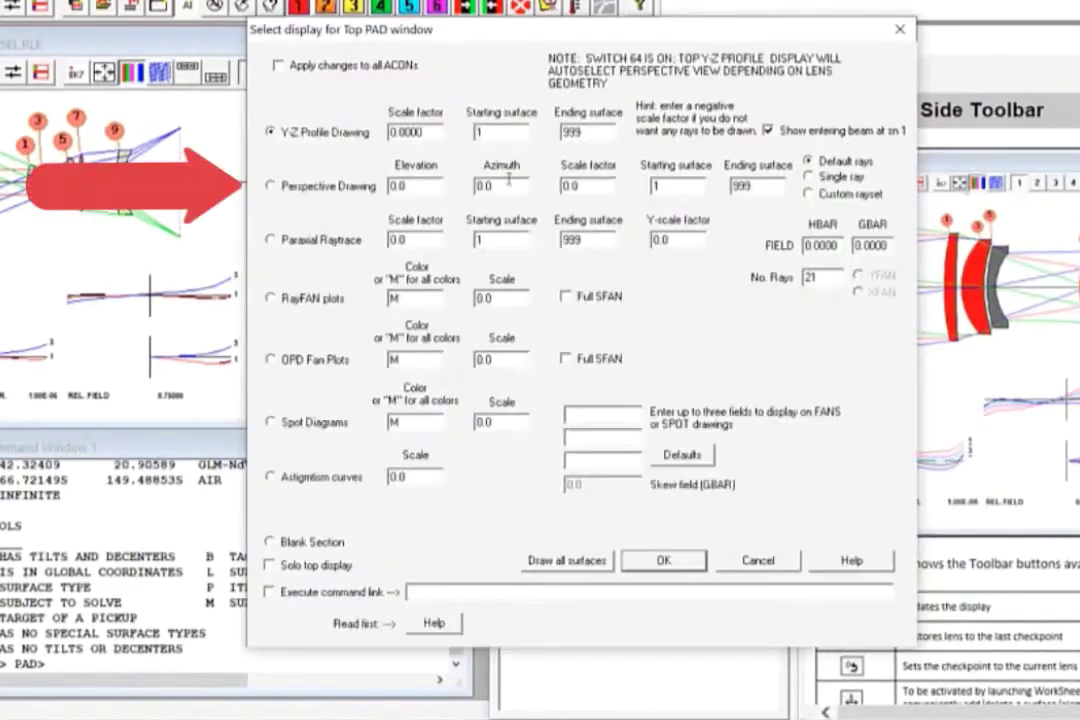
click(686, 565)
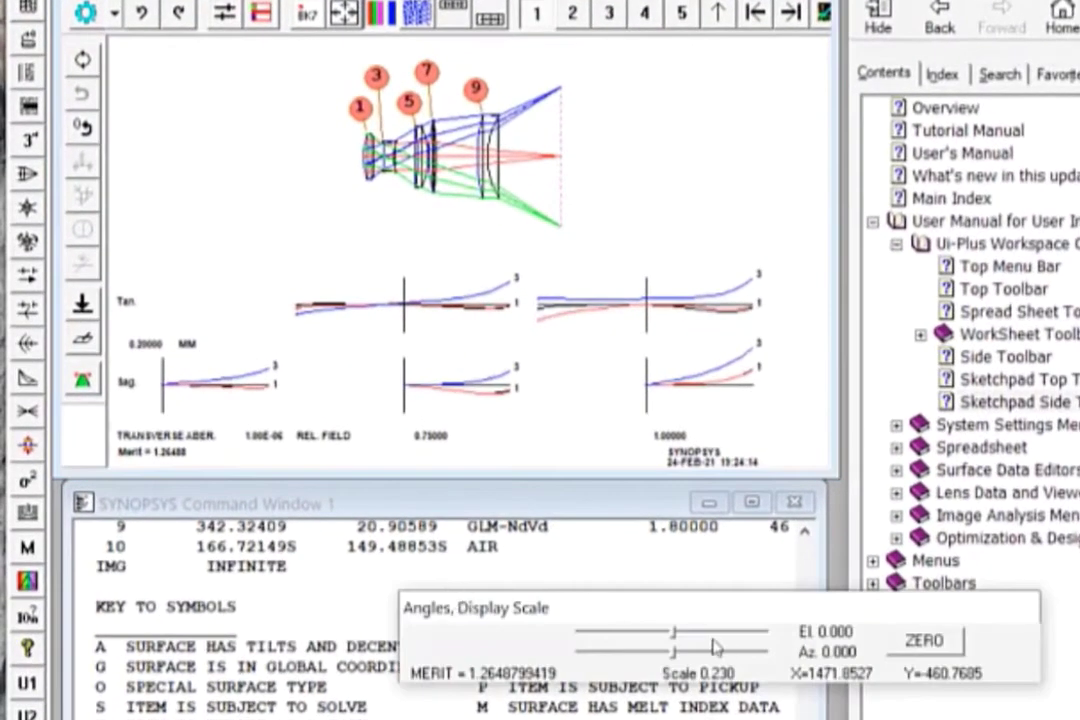
mouse_move(673, 640)
mouse_down()
mouse_move(646, 640)
mouse_move(673, 641)
mouse_move(651, 657)
mouse_up()
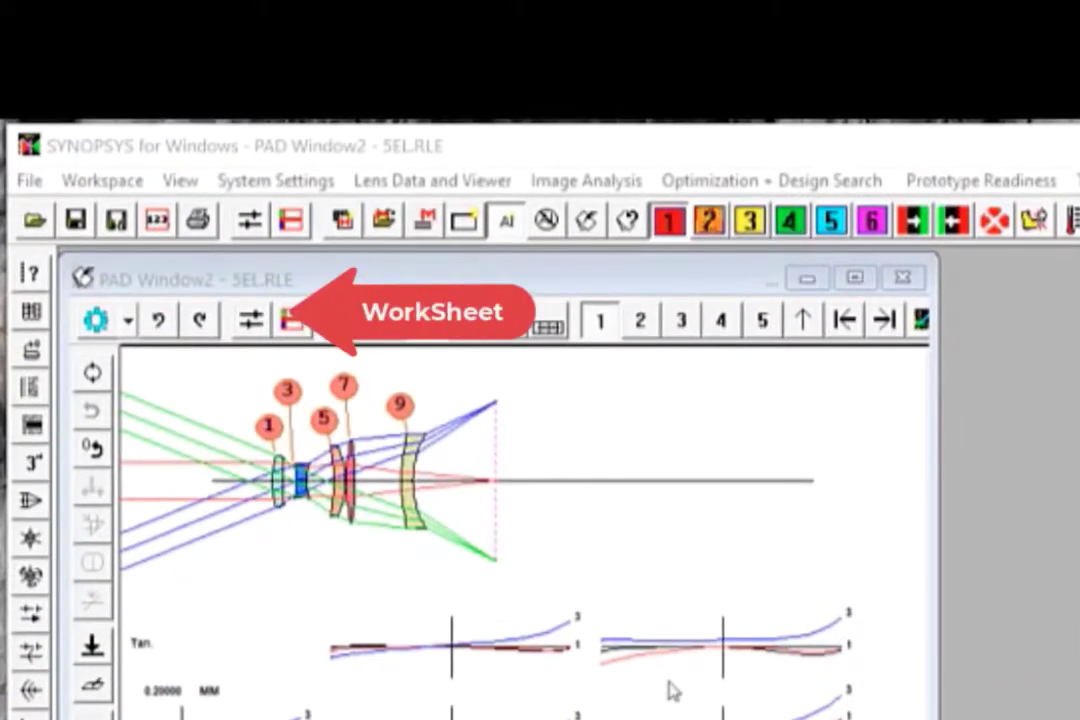
In the WorkSheet, select element 9 and lower its curvature from 0.002921 to 0.002337.
click(291, 215)
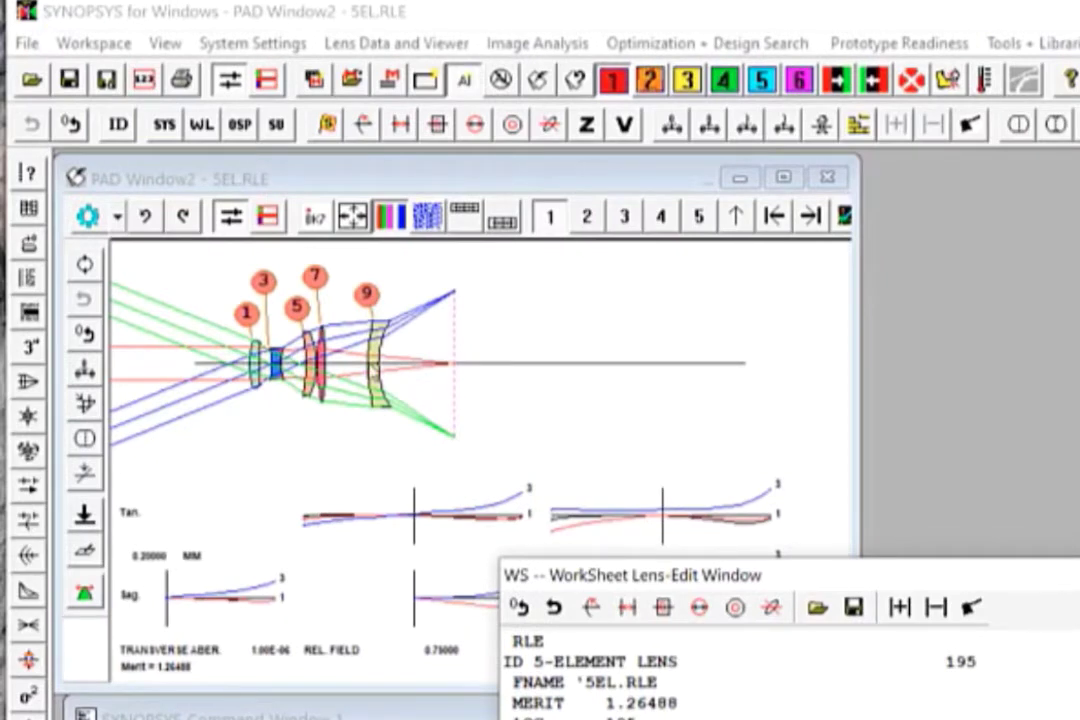
click(376, 365)
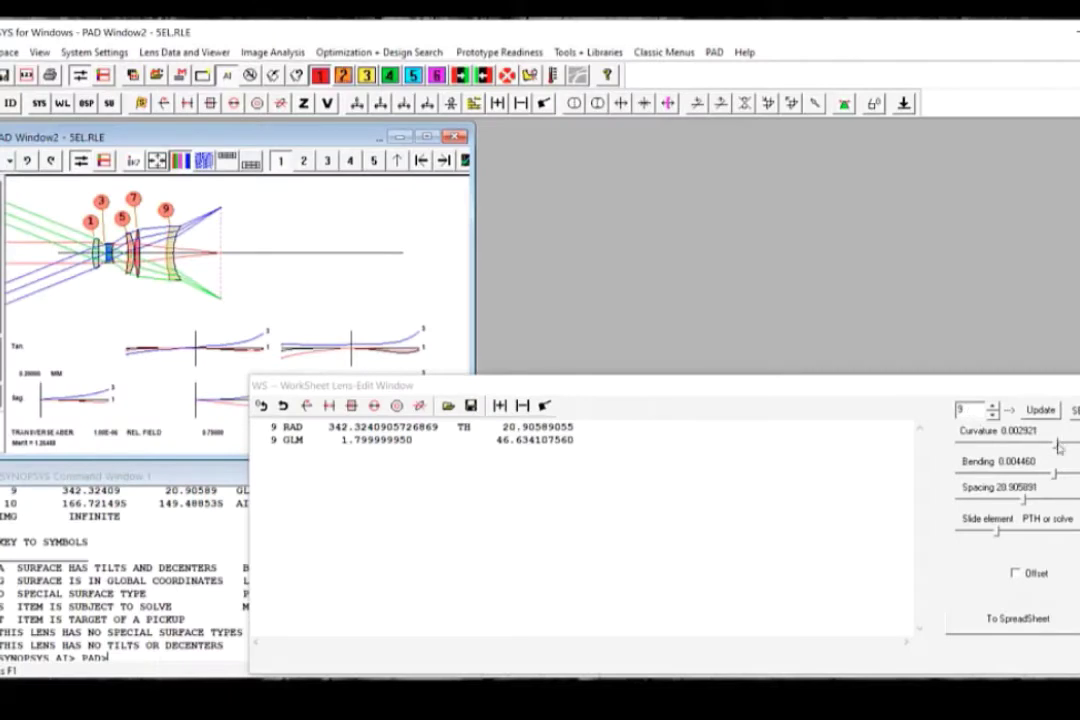
drag(1057, 449, 1048, 453)
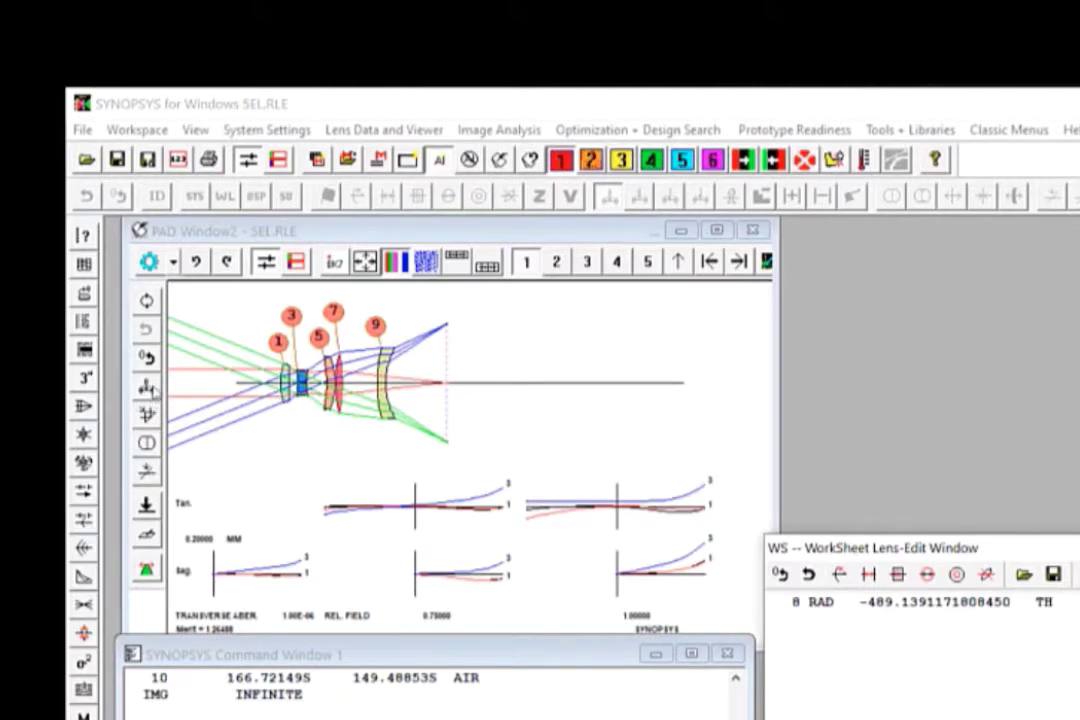
Insert a new lens element after element 9, then undo the insertion.
click(146, 386)
click(215, 260)
click(410, 393)
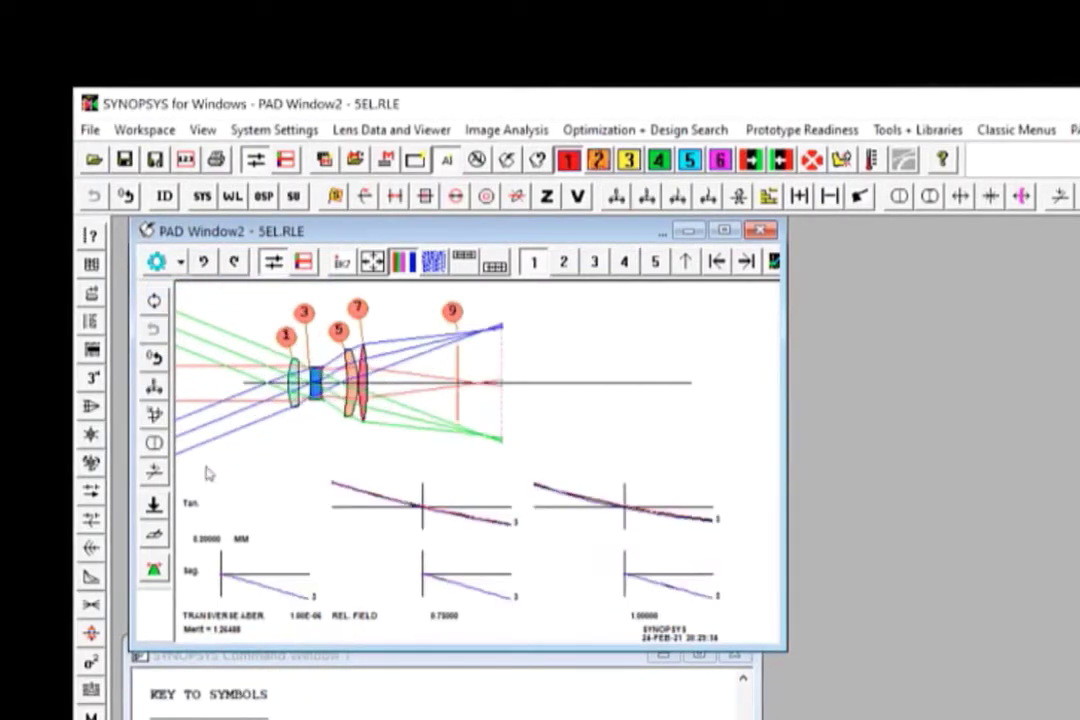
click(146, 470)
Fold the light path -90° with Alpha tilt toward +Y, then begin inserting a prism.
click(190, 262)
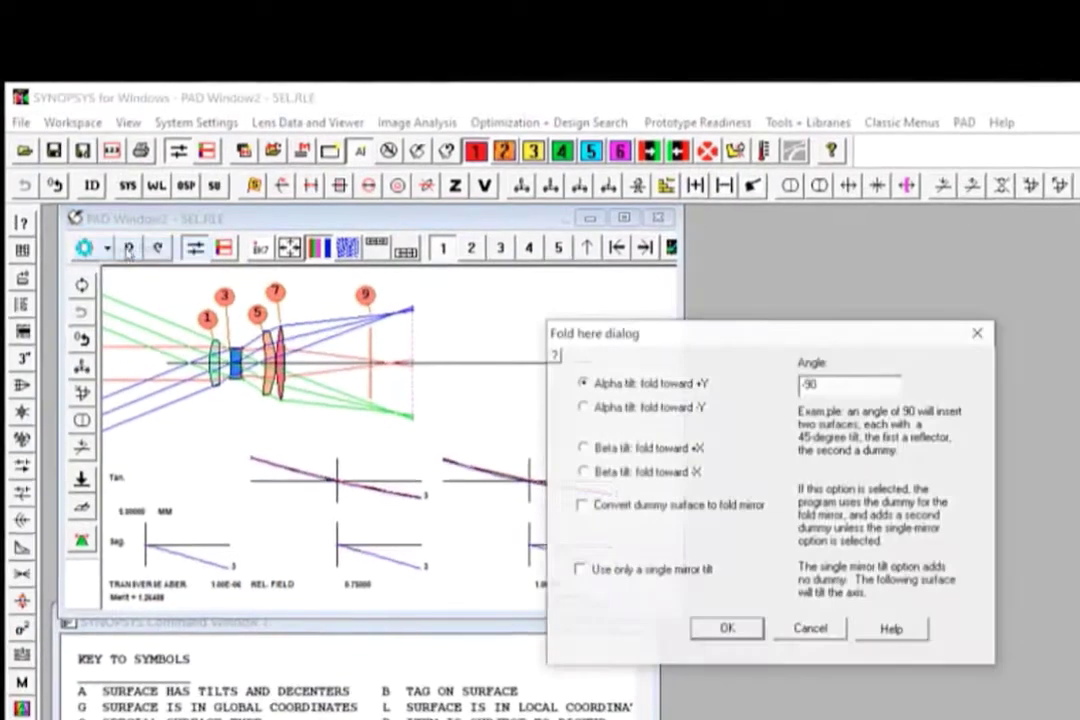
click(728, 629)
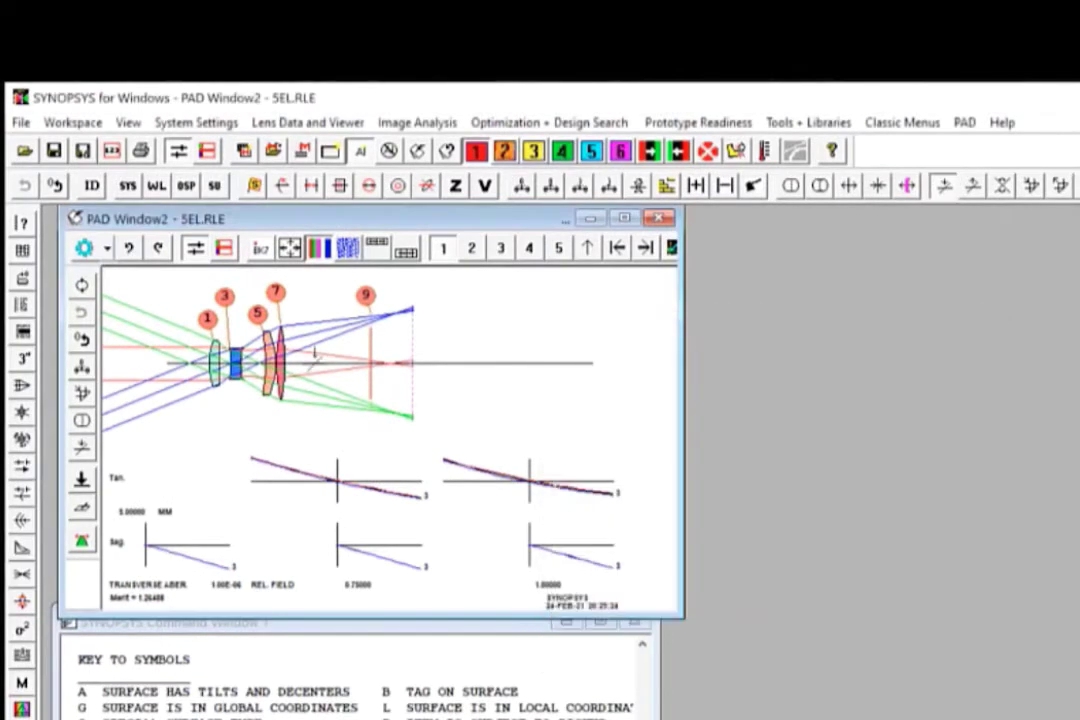
click(80, 366)
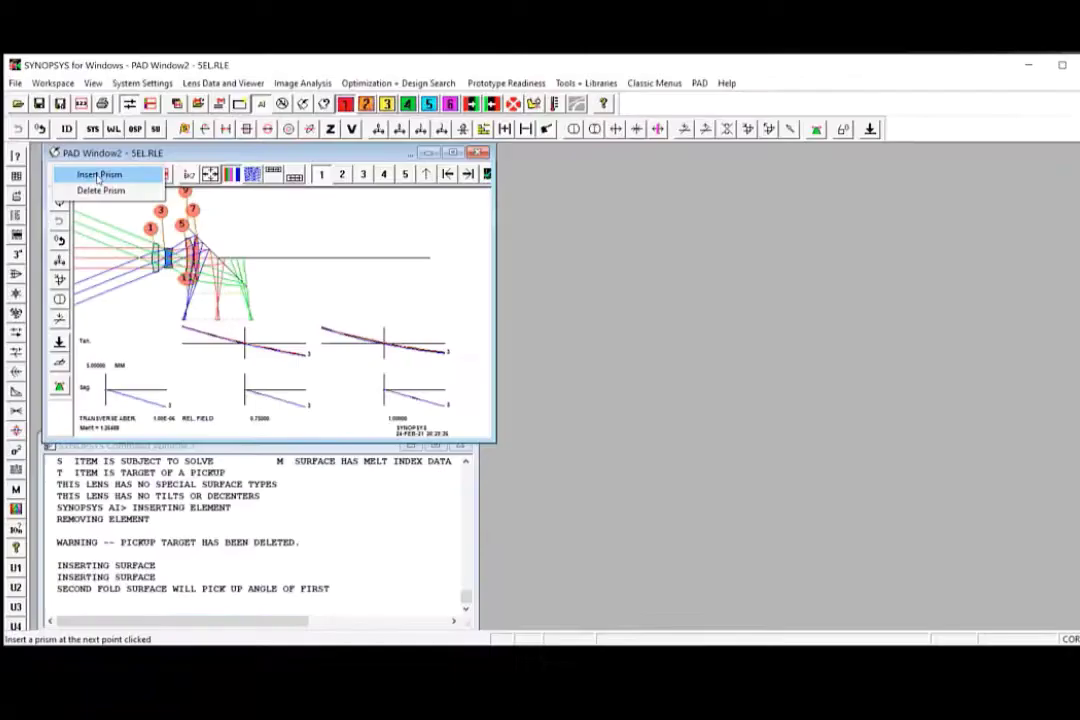
click(99, 175)
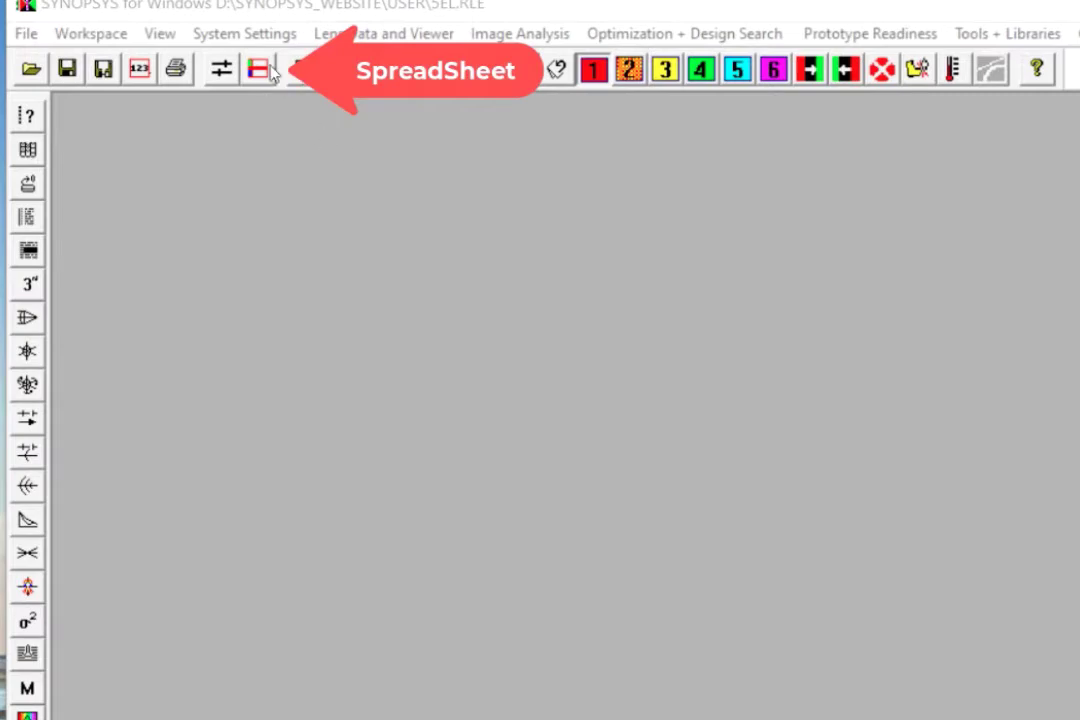
Open the SpreadSheet editor for 5EL.RLE, narrow its window, and expand the help's Spreadsheet section.
click(259, 69)
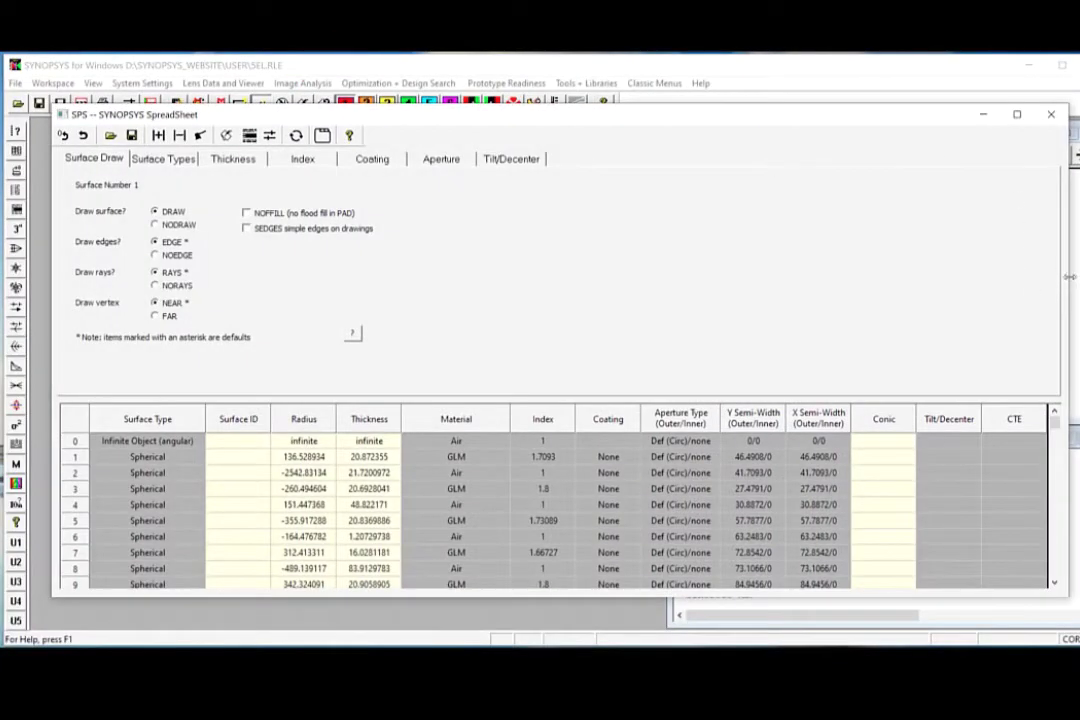
drag(1057, 279, 646, 279)
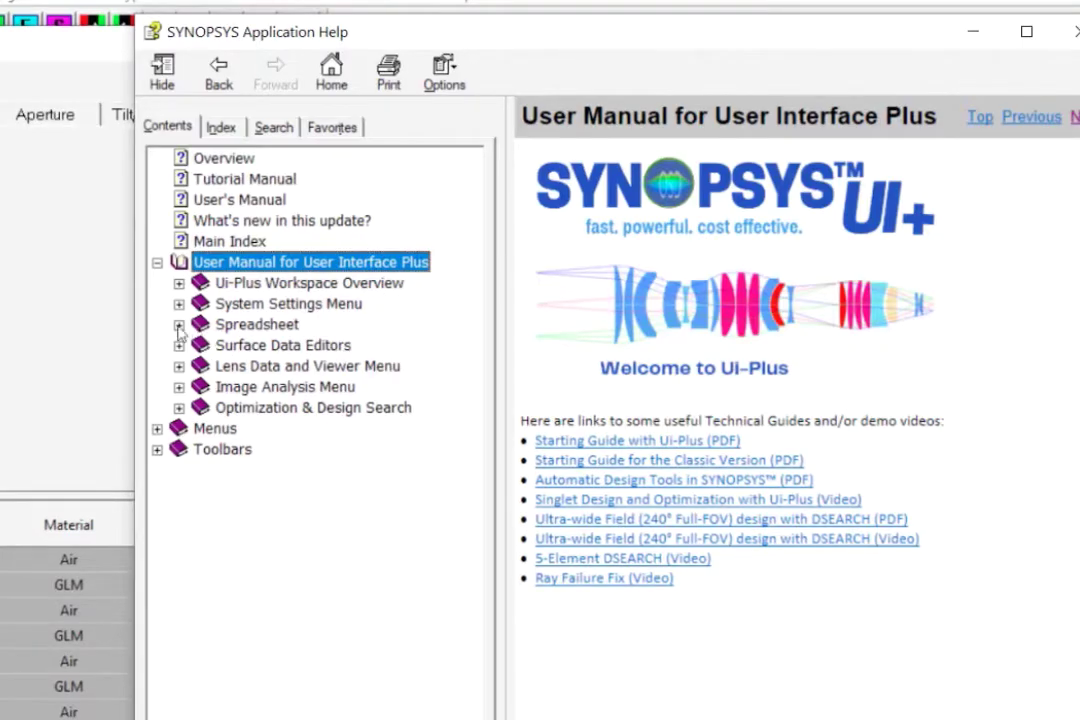
click(524, 290)
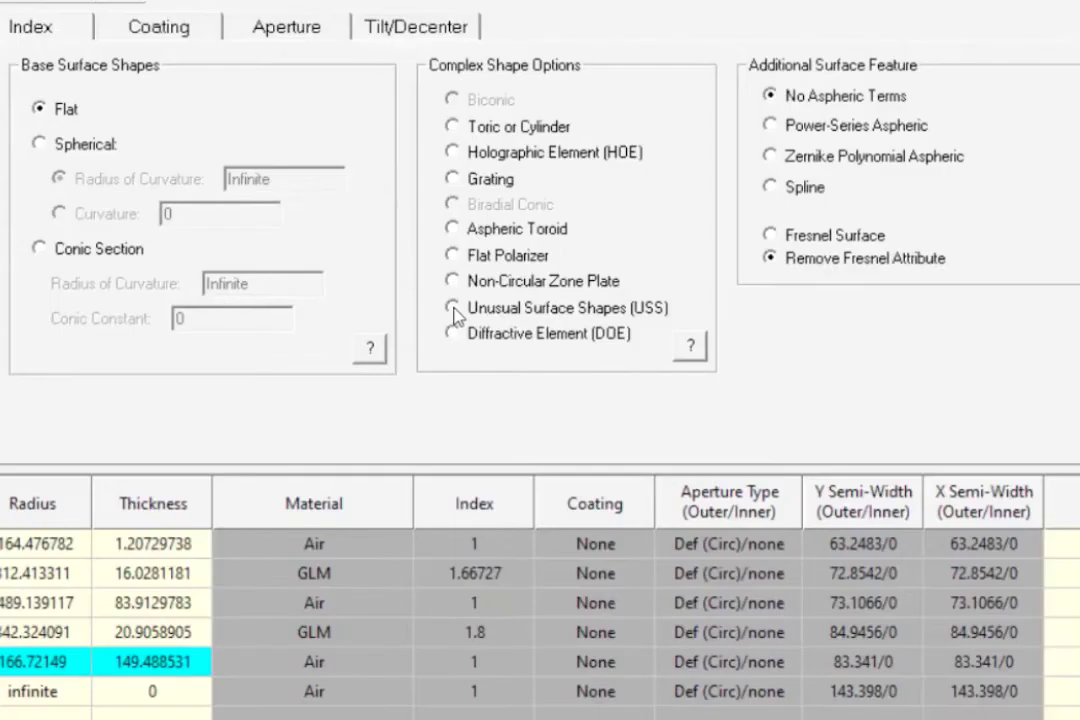
Make surface 11 a USS Type 29 8th-power polynomial and show surface 10's thickness page.
click(454, 309)
key(Up)
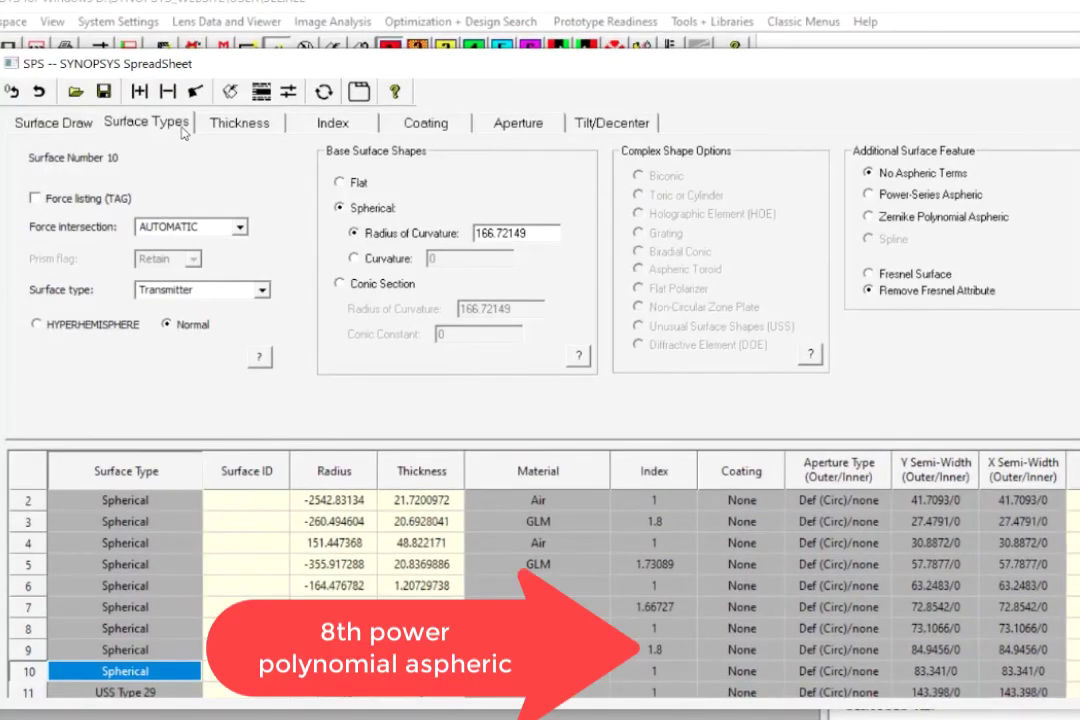
click(228, 125)
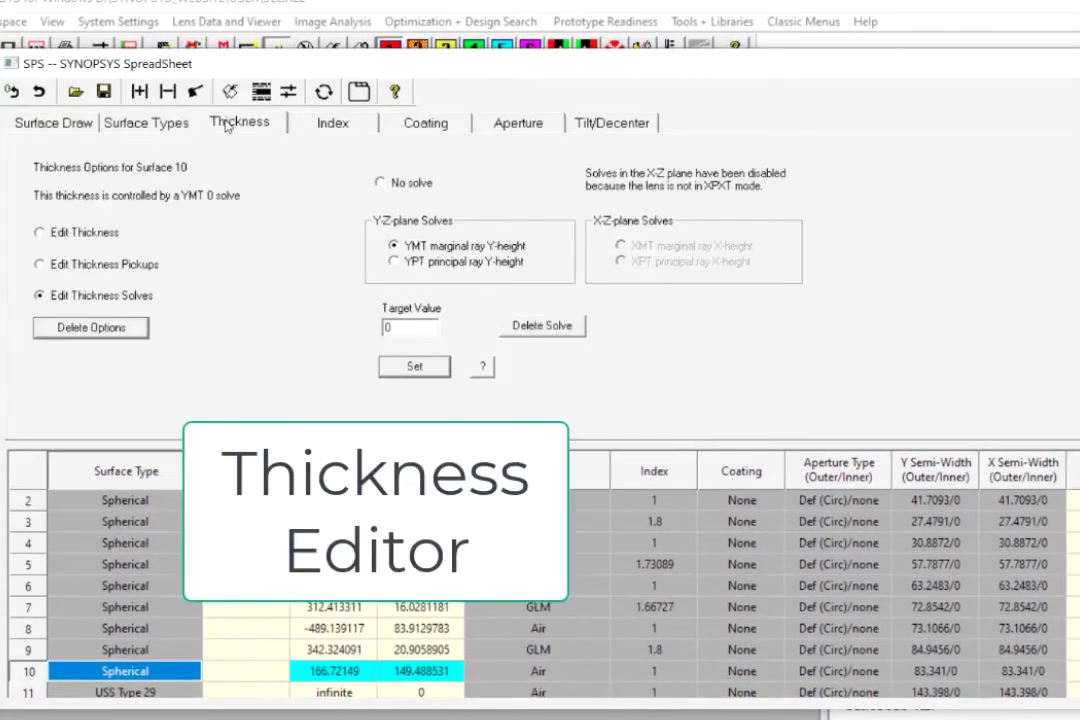
Page through surface 10's index, coating, aperture and tilt/decenter settings.
click(303, 130)
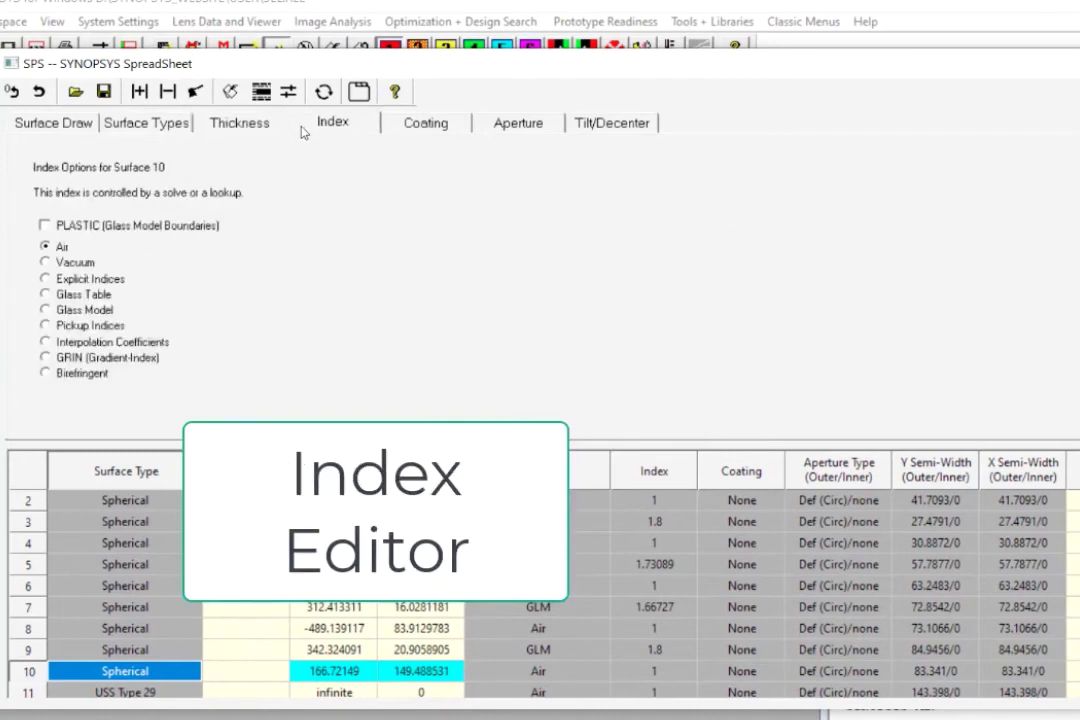
click(425, 124)
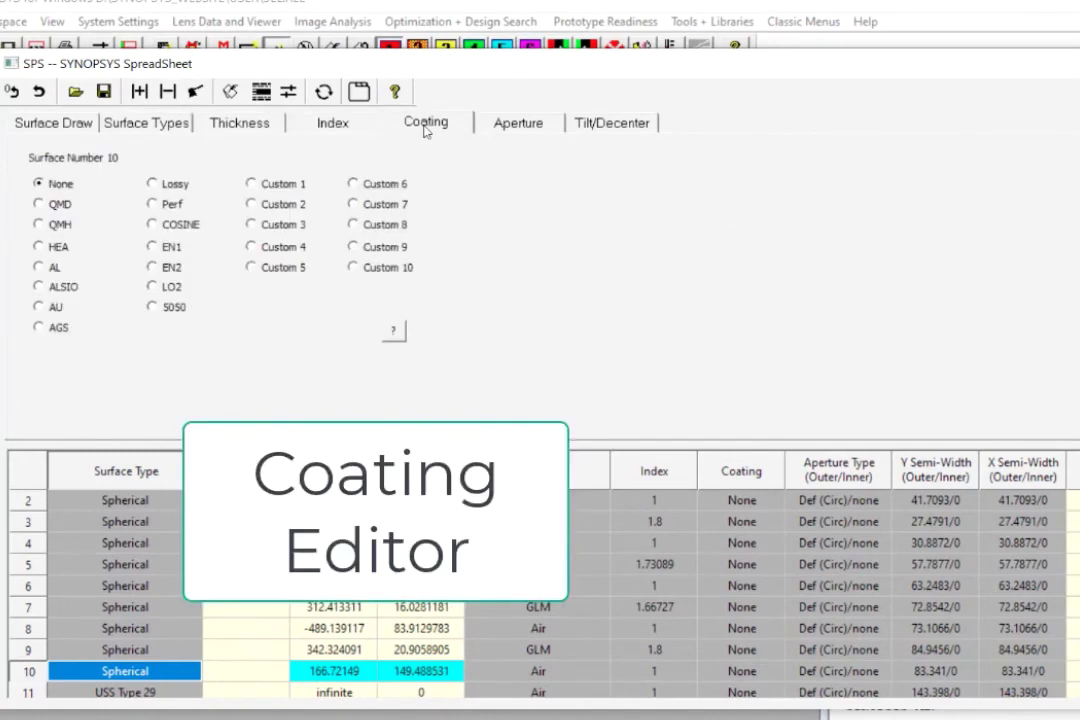
click(510, 124)
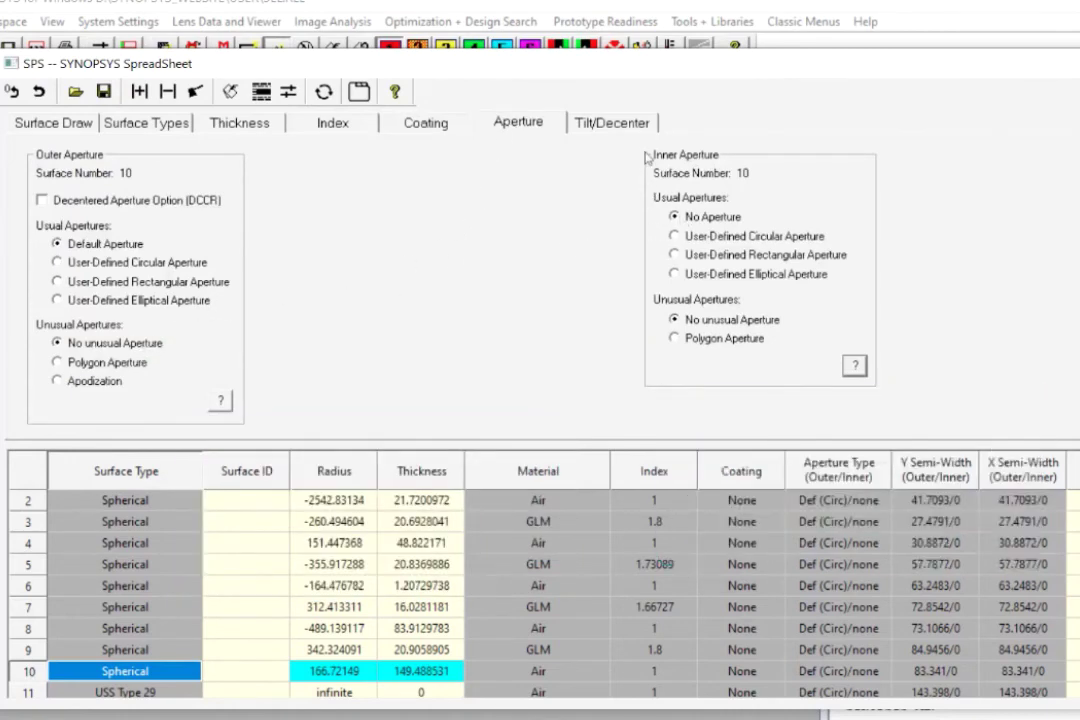
click(612, 122)
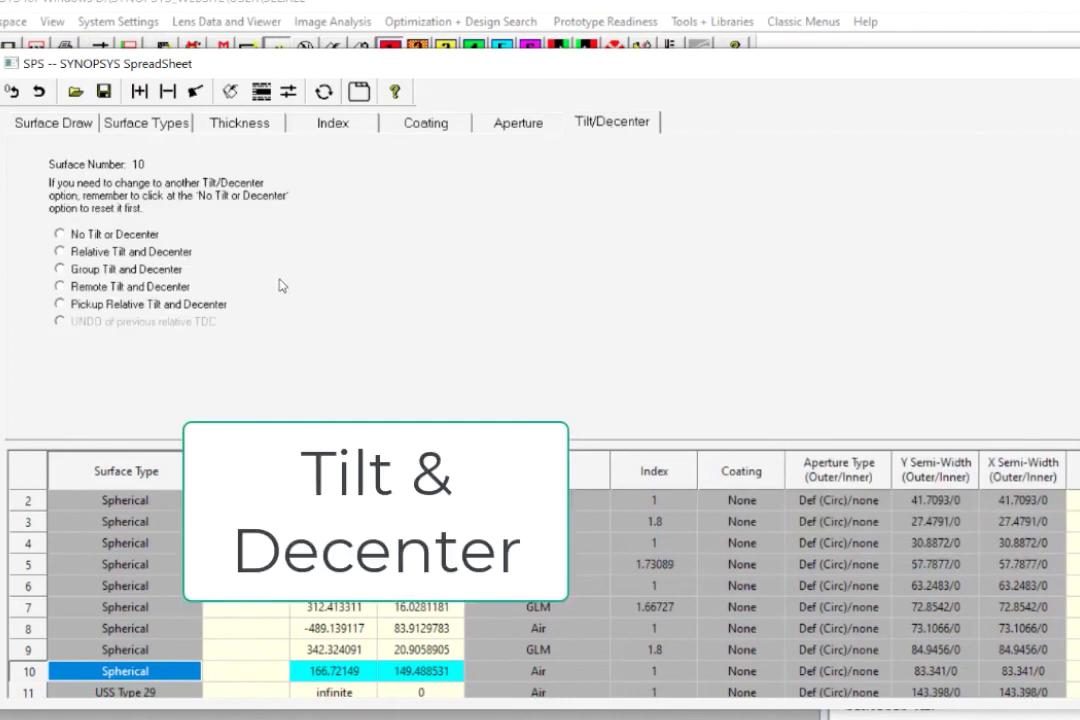